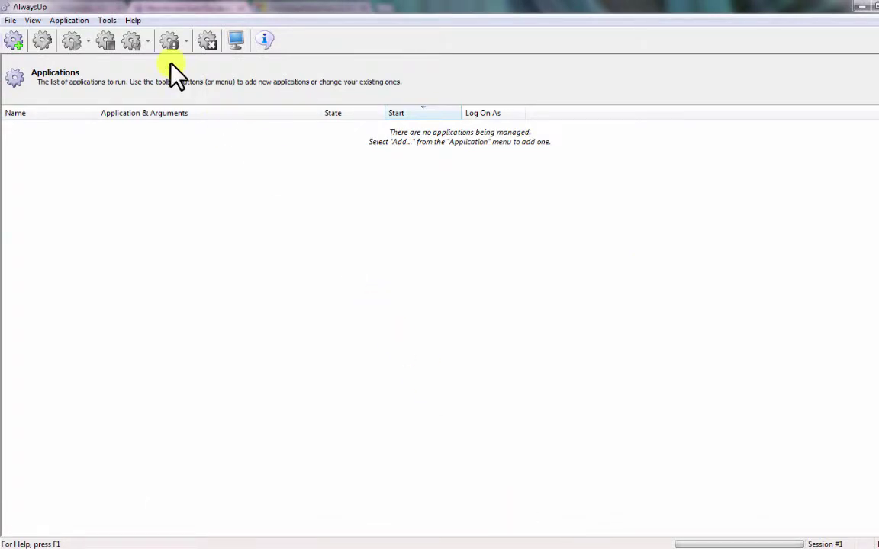
- Add a new application and choose C:\Program Files\SyncToy 2.1\SyncToyCmd as its program
click(69, 20)
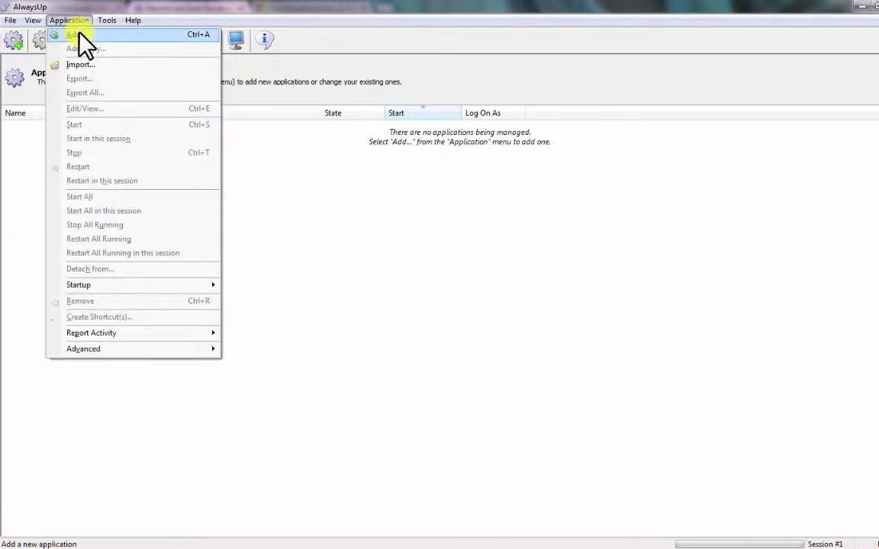
click(84, 35)
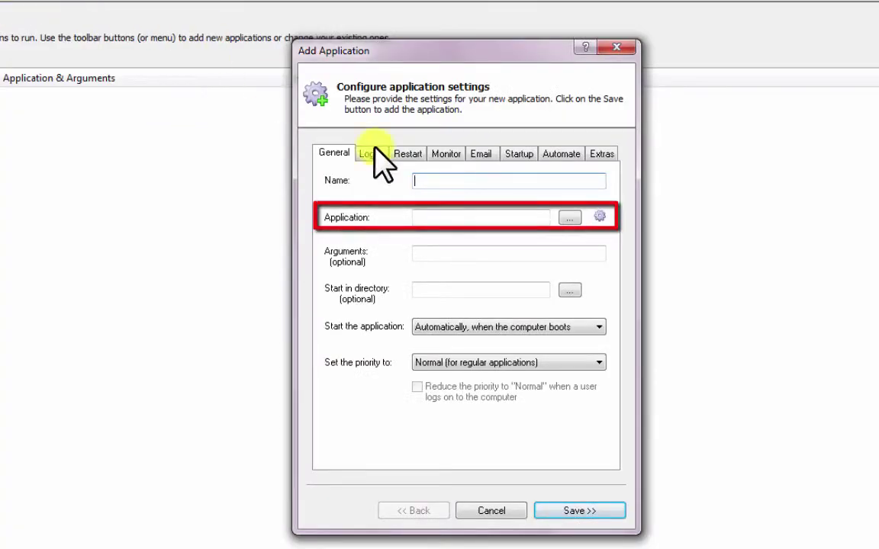
click(570, 218)
click(48, 347)
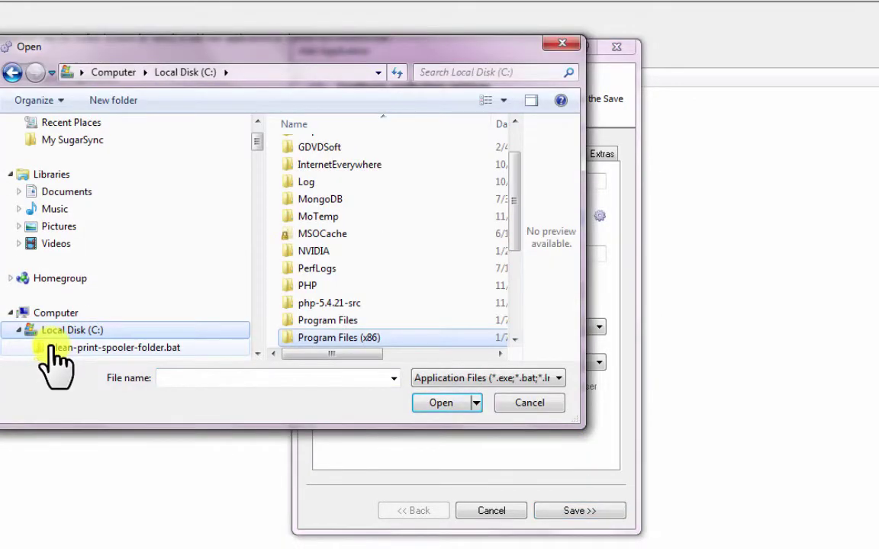
double_click(336, 320)
scroll(309, 320, down, 5)
scroll(311, 317, down, 3)
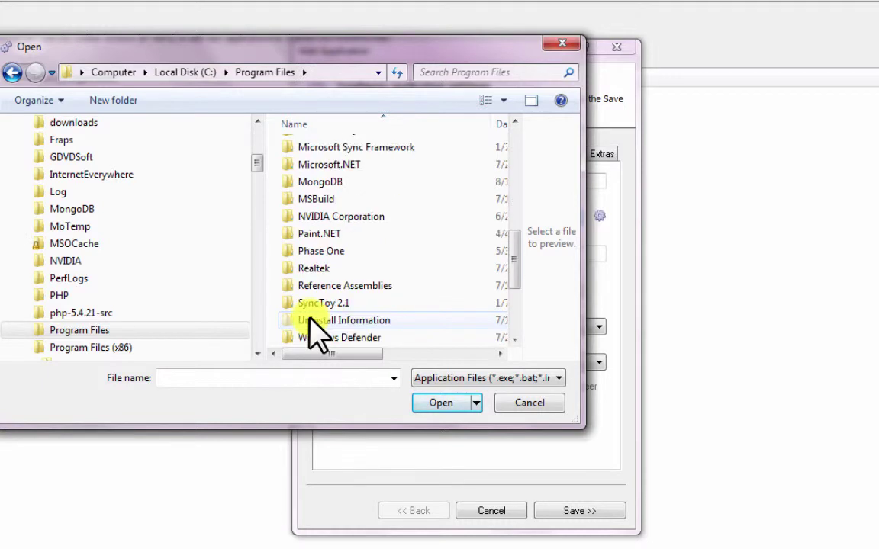
double_click(309, 303)
double_click(337, 165)
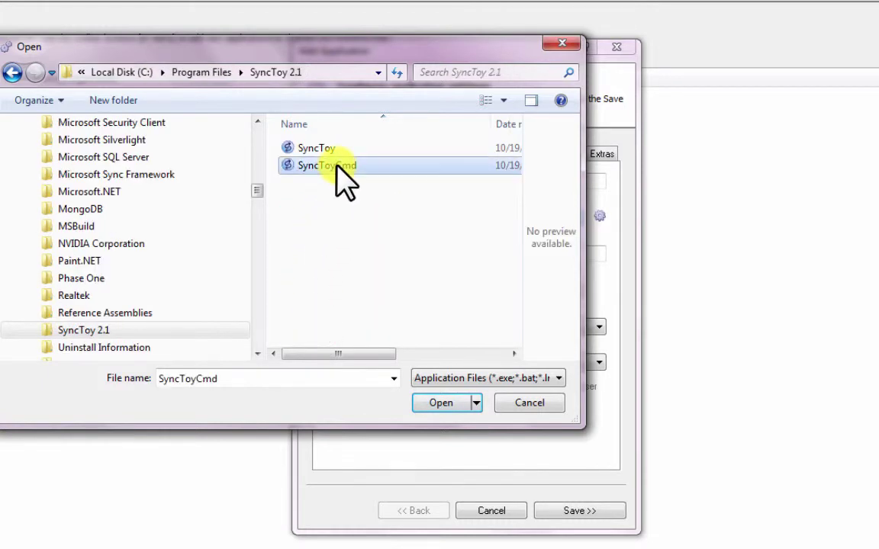
- Verify the SyncToyCmd.exe path, enter -R as the arguments, and name the entry SyncToy
key(Right)
key(Right)
key(Right)
key(Right)
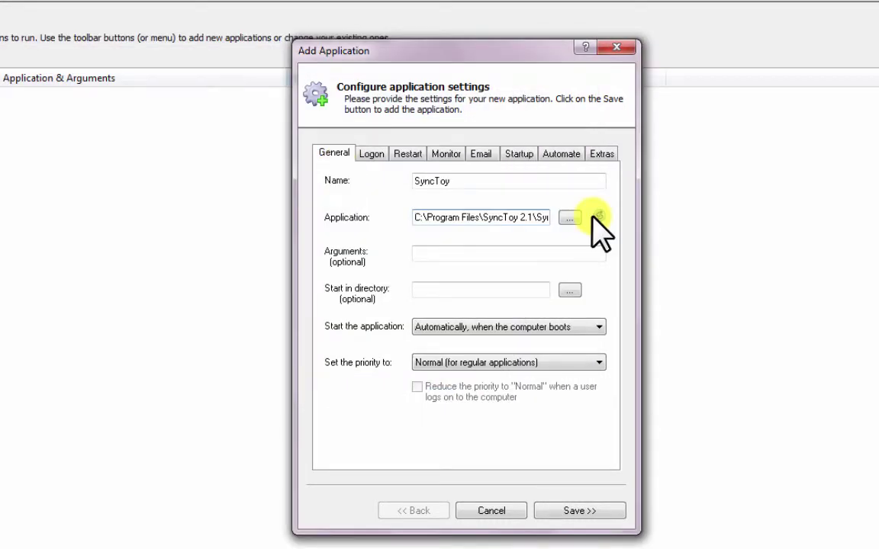
key(Right)
key(Right)
key(Right)
key(Right)
key(Right)
key(Right)
key(Right)
key(Right)
key(Right)
key(Right)
key(Right)
key(Right)
key(Right)
key(Right)
key(Right)
key(Right)
key(Right)
key(Right)
key(Right)
key(Right)
key(Right)
key(Right)
key(Right)
key(Right)
key(Right)
key(Right)
key(Right)
key(Right)
key(Right)
key(Right)
key(Right)
key(Right)
key(Right)
key(Right)
key(Right)
key(Right)
key(Right)
key(Right)
key(Right)
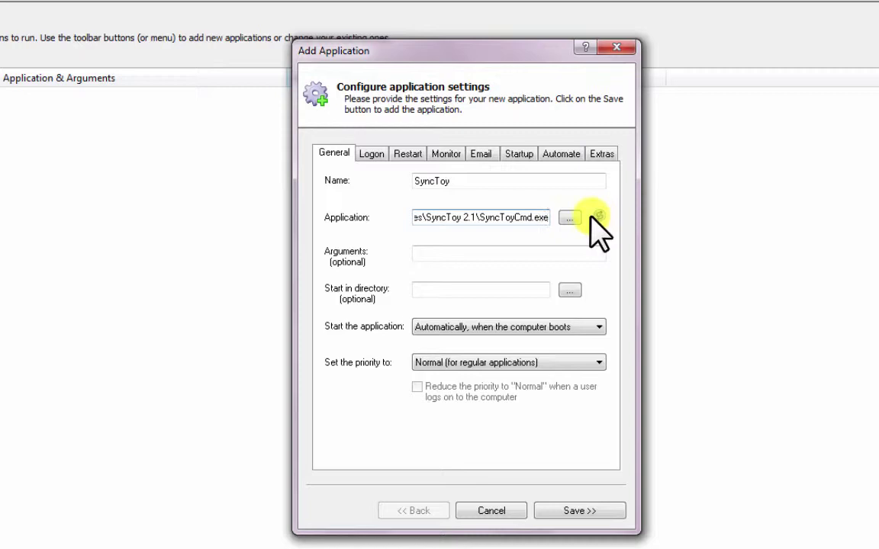
click(452, 254)
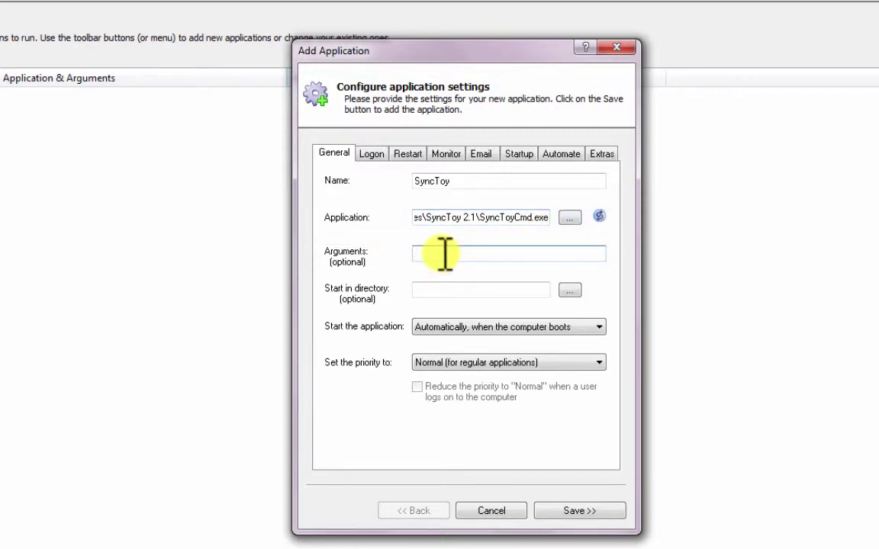
text(-R)
double_click(427, 183)
text(S)
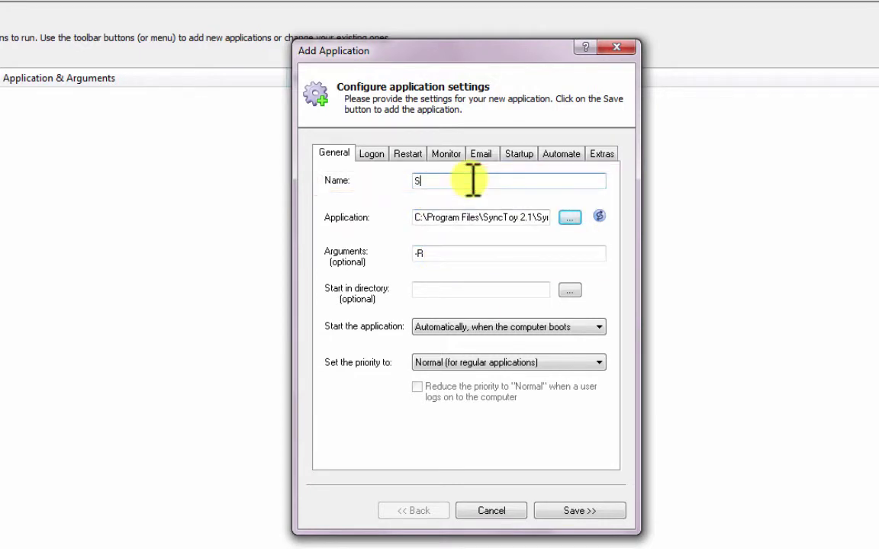
text(yncToy)
- On the Logon tab, run SyncToy under a specific user account with its user name and password
click(379, 154)
click(330, 179)
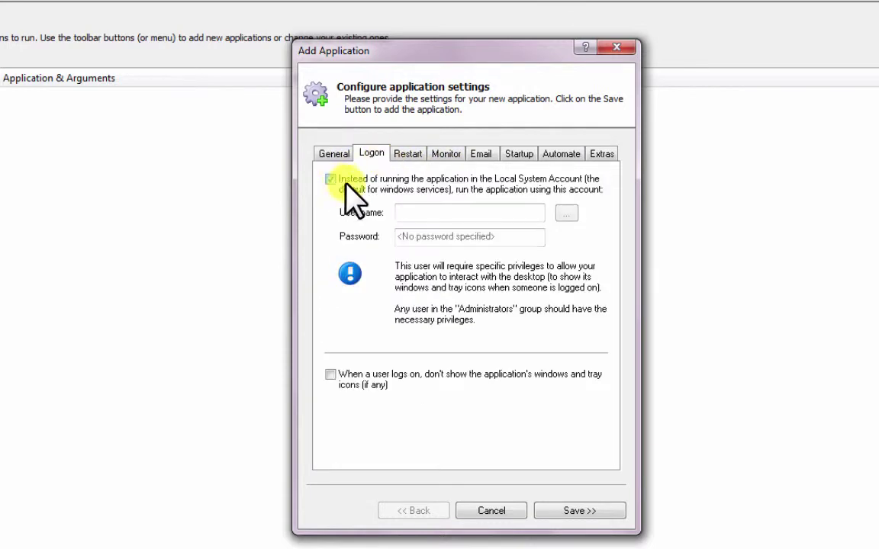
click(414, 212)
text(user)
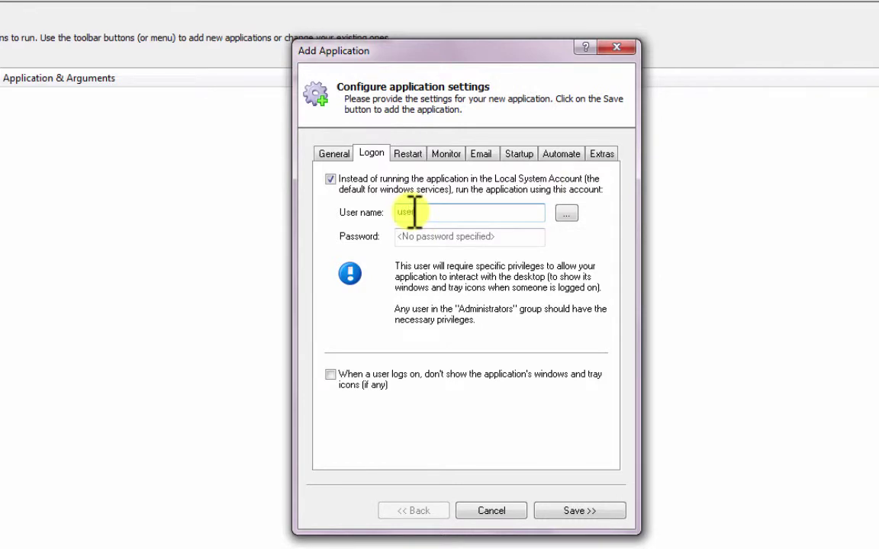
click(428, 237)
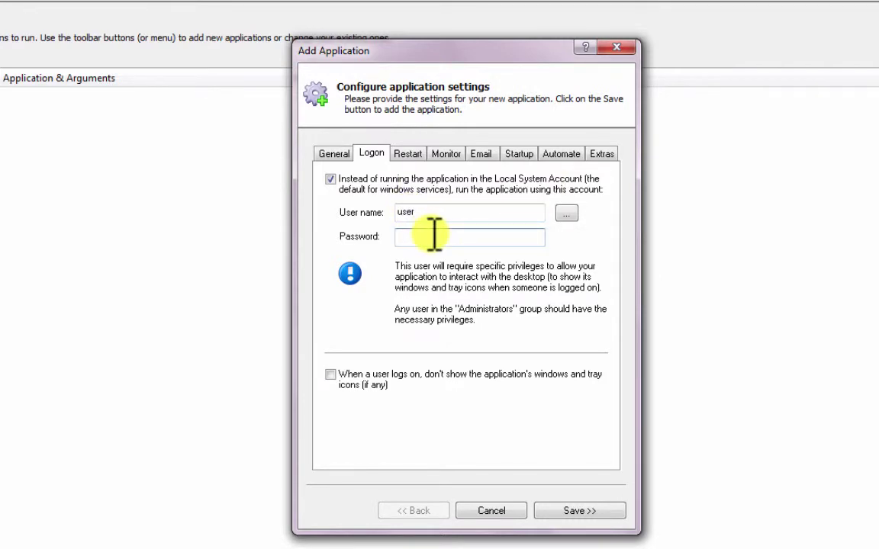
text(*****)
- On the Restart tab, restart SyncToy at 3:00:00 AM instead of immediately, minimizing event logging
click(406, 155)
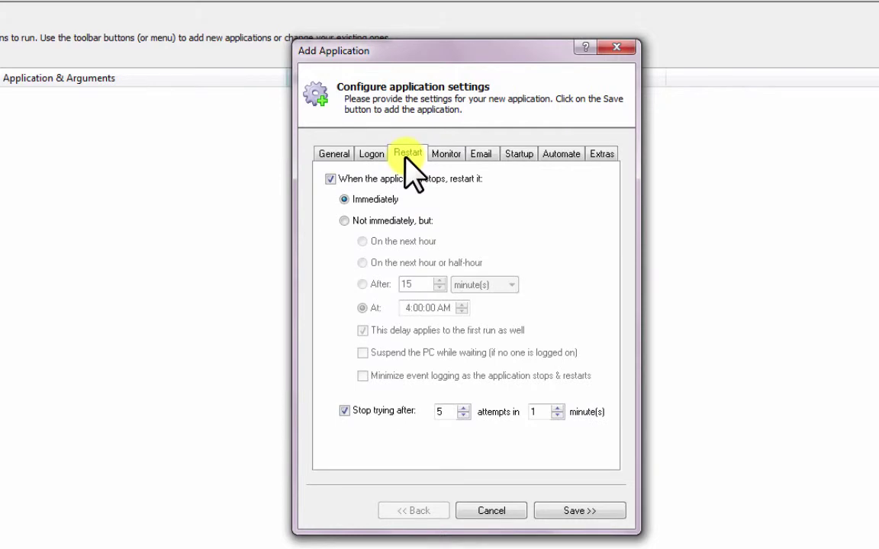
click(346, 220)
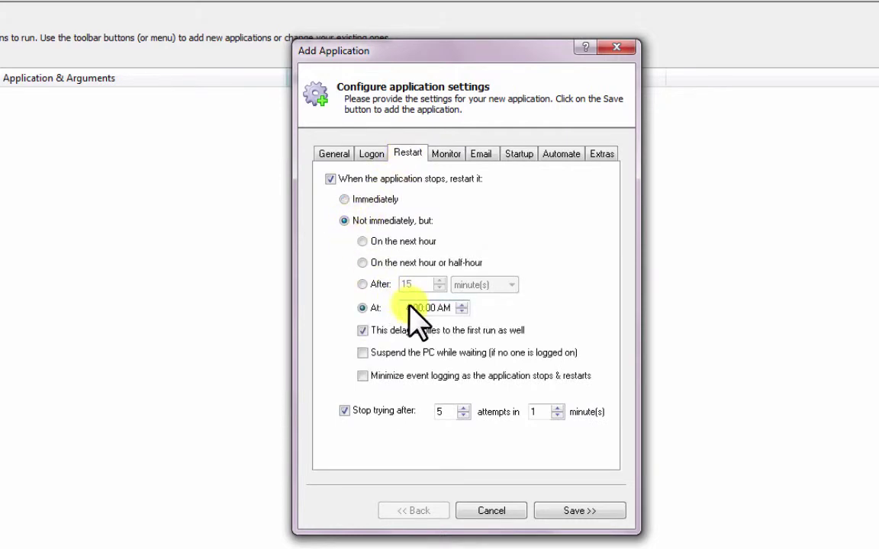
click(409, 307)
click(363, 331)
click(362, 376)
- Save the SyncToy service and start it, confirming it is Waiting to launch at 3:00:00 AM
click(572, 511)
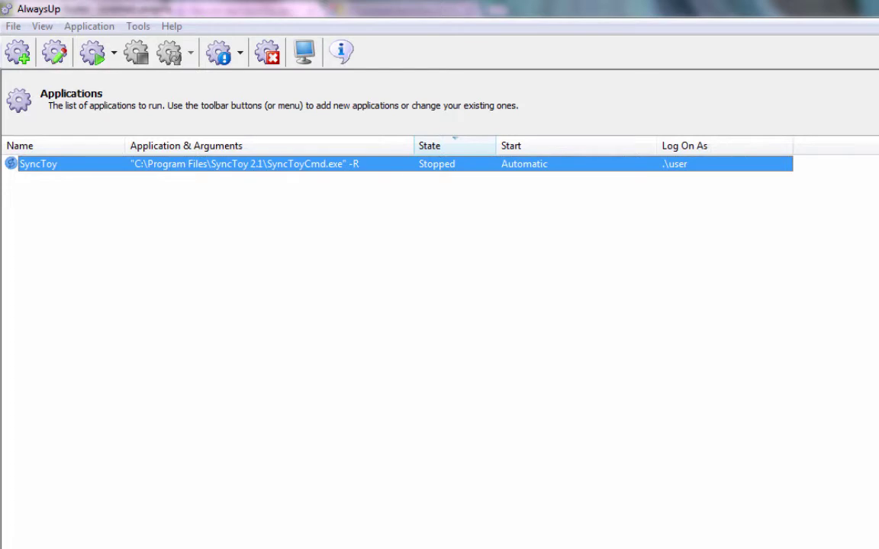
click(89, 26)
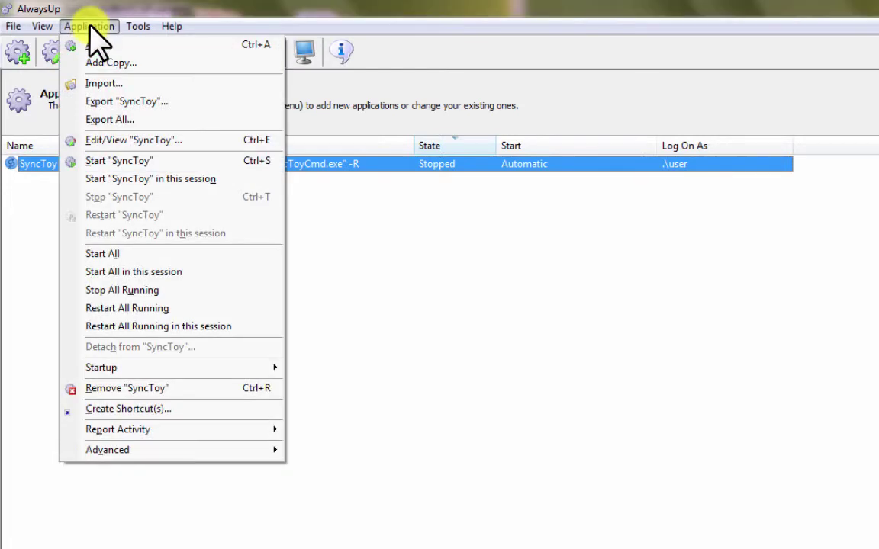
click(114, 161)
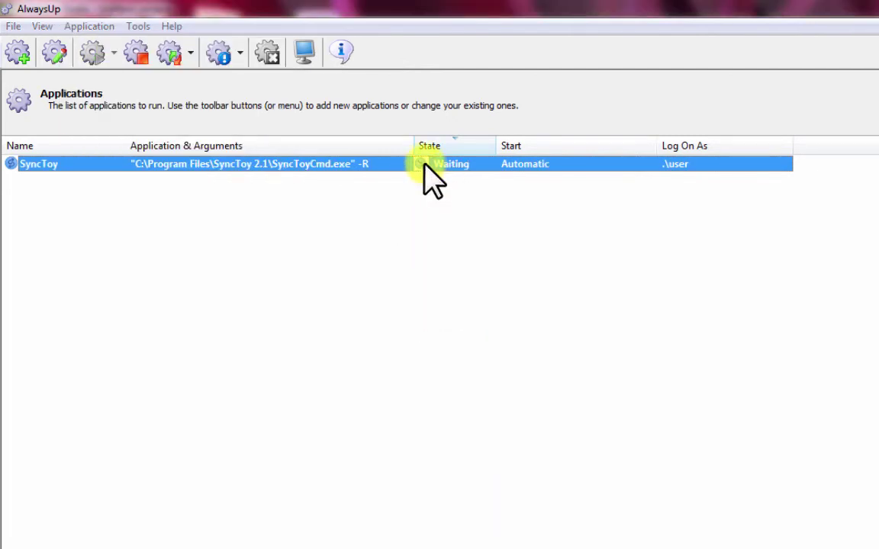
mouse_move(419, 162)
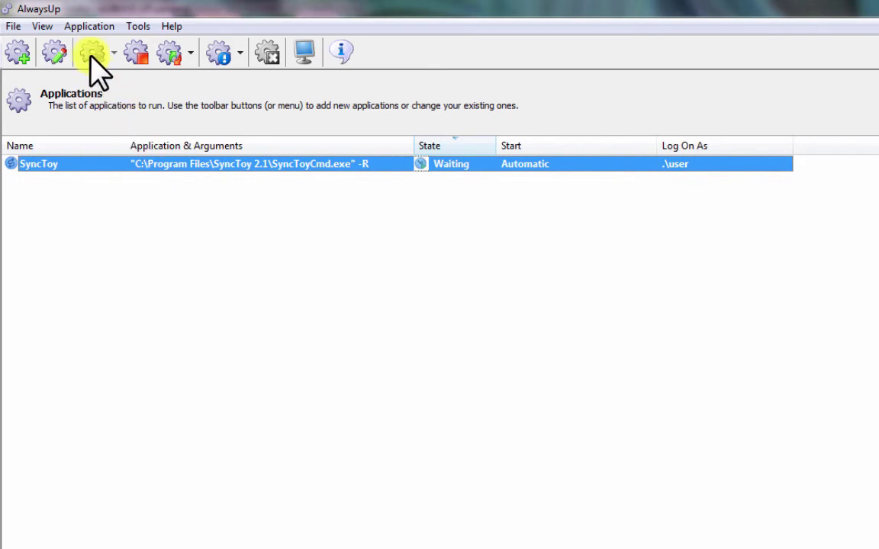
- Open SyncToy's Edit/View window and review its Restart, Monitor, Email and Startup settings
click(89, 26)
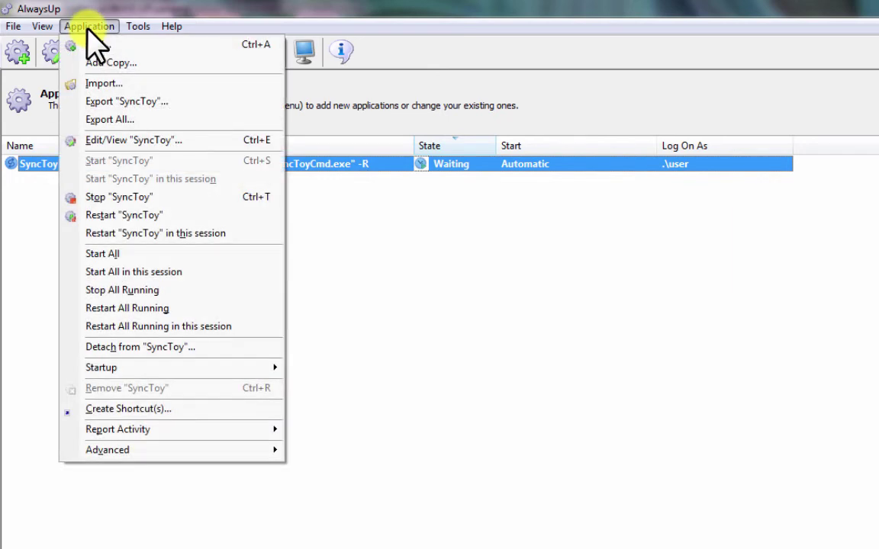
click(99, 140)
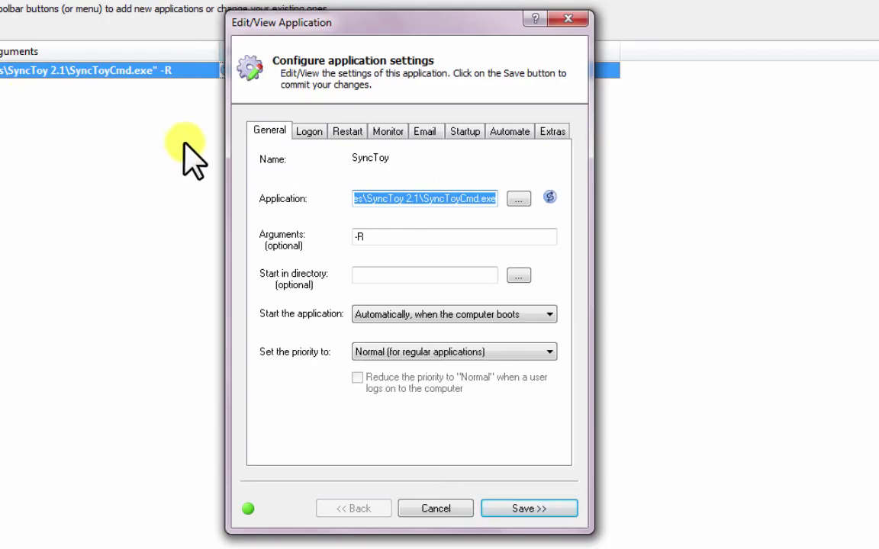
click(351, 132)
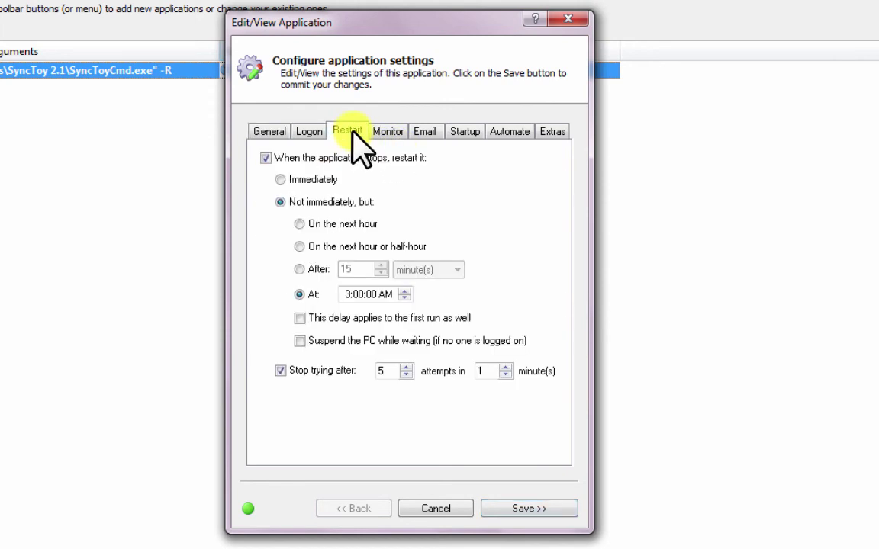
click(382, 132)
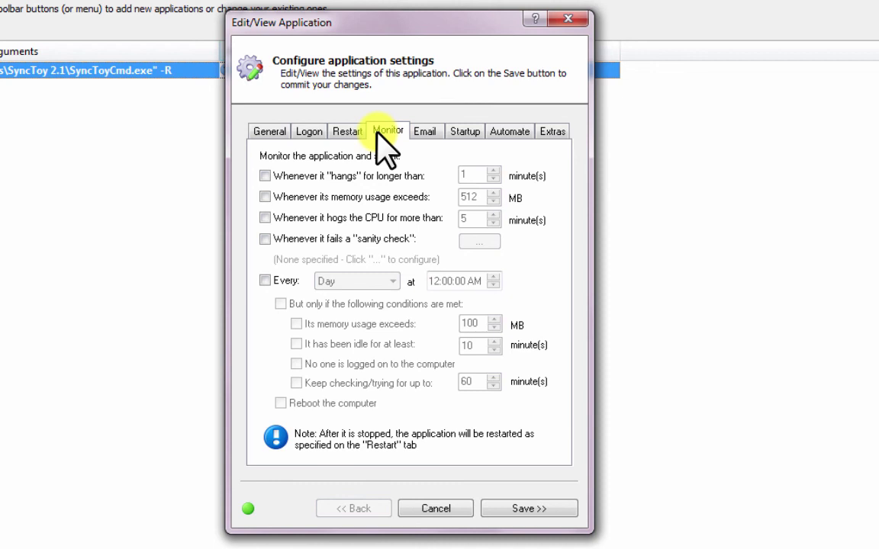
click(422, 131)
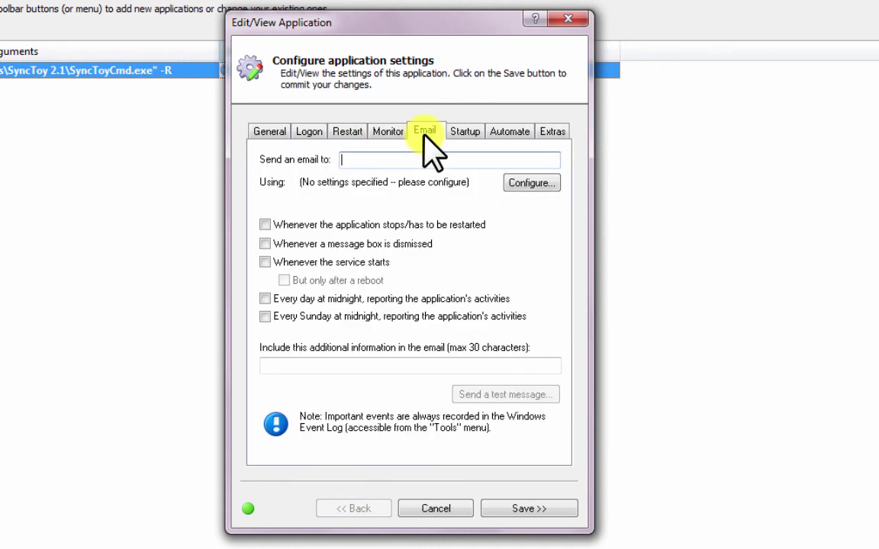
click(461, 133)
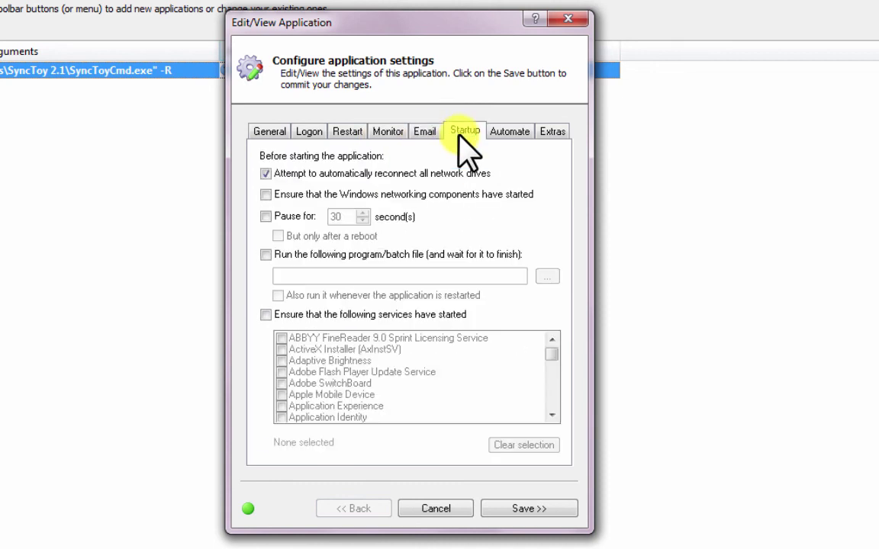